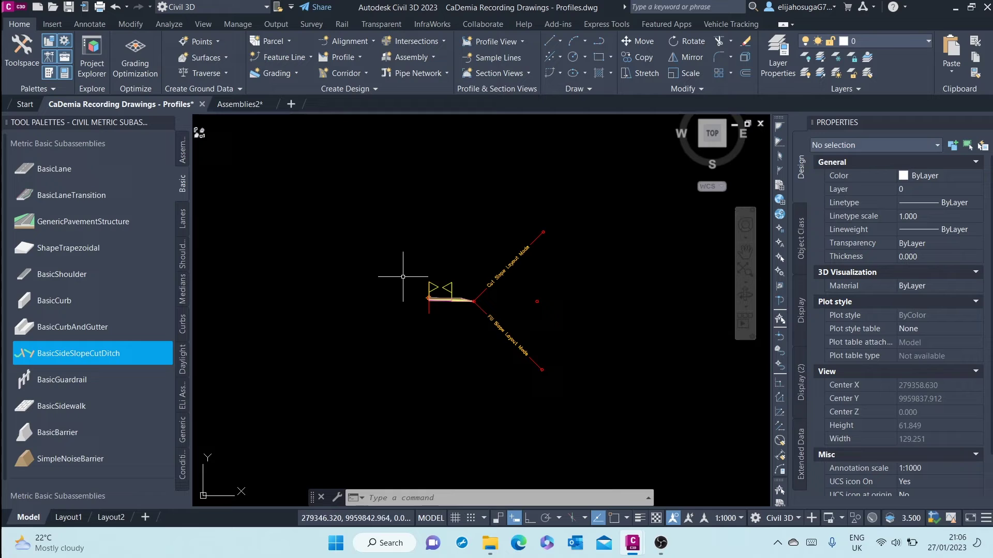
Select the lane subassembly and open the Assembly Properties dialog for its RD-1 assembly.
scroll(455, 279, "up", 6)
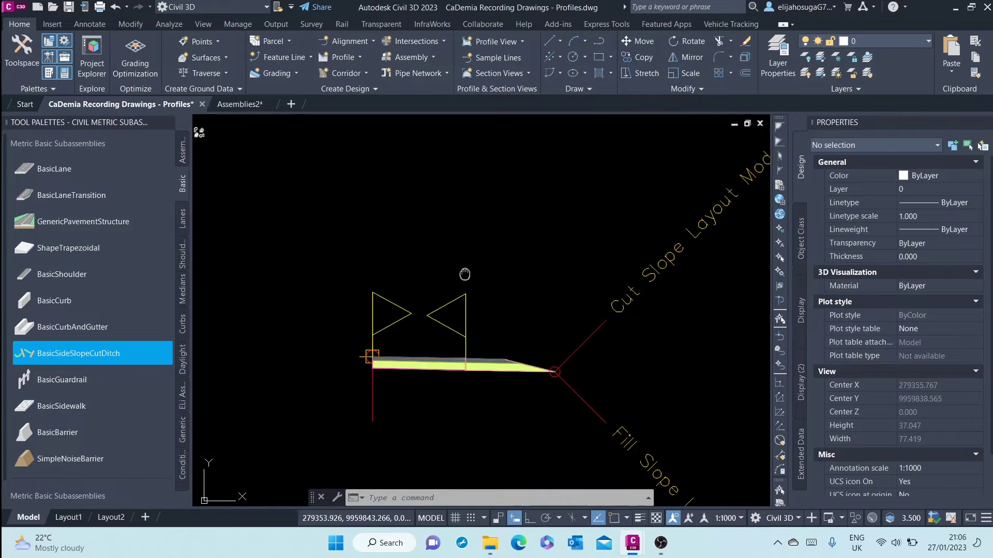
scroll(465, 274, "up", 2)
mouse_move(465, 274)
middle_mouse_down()
mouse_move(420, 145)
mouse_move(449, 263)
middle_mouse_up()
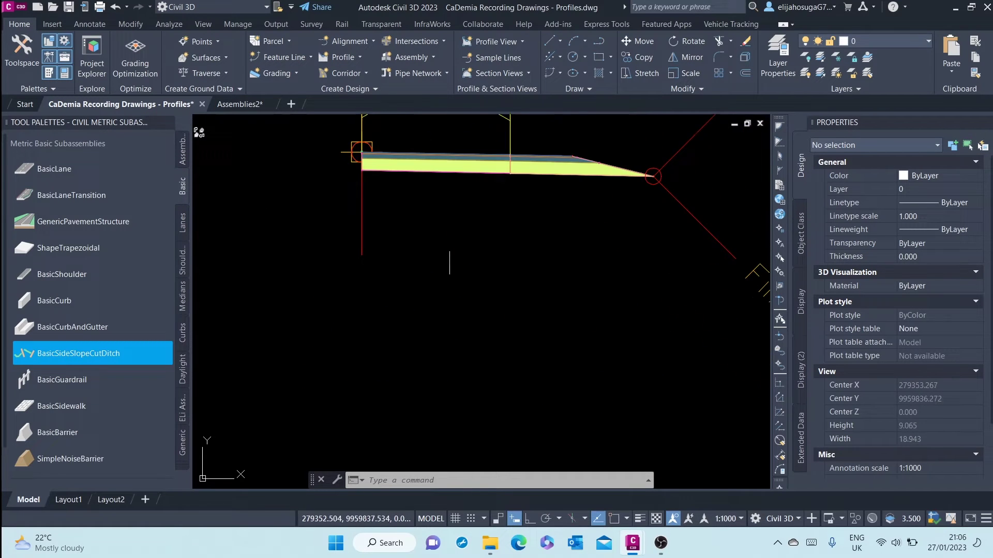
scroll(449, 262, "down", 4)
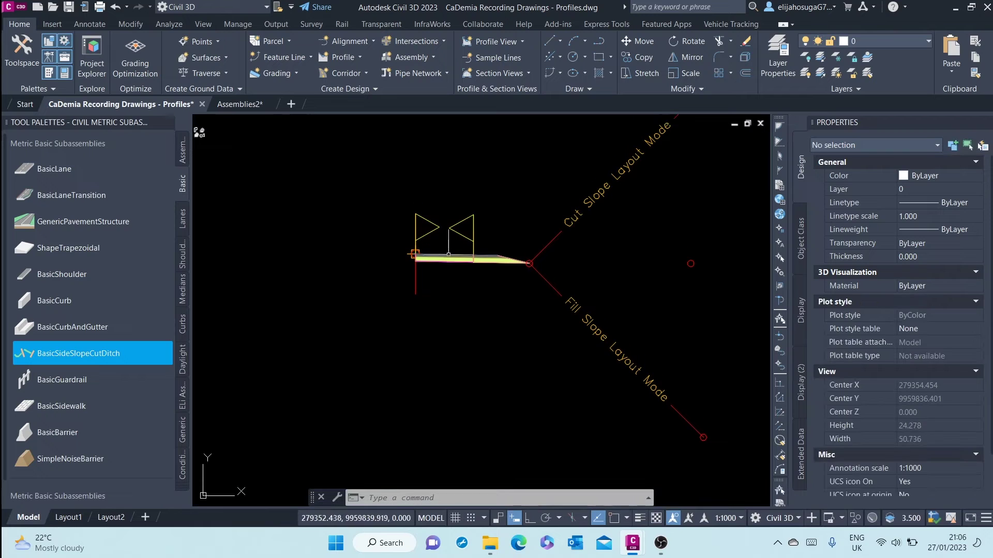
left_click(448, 256)
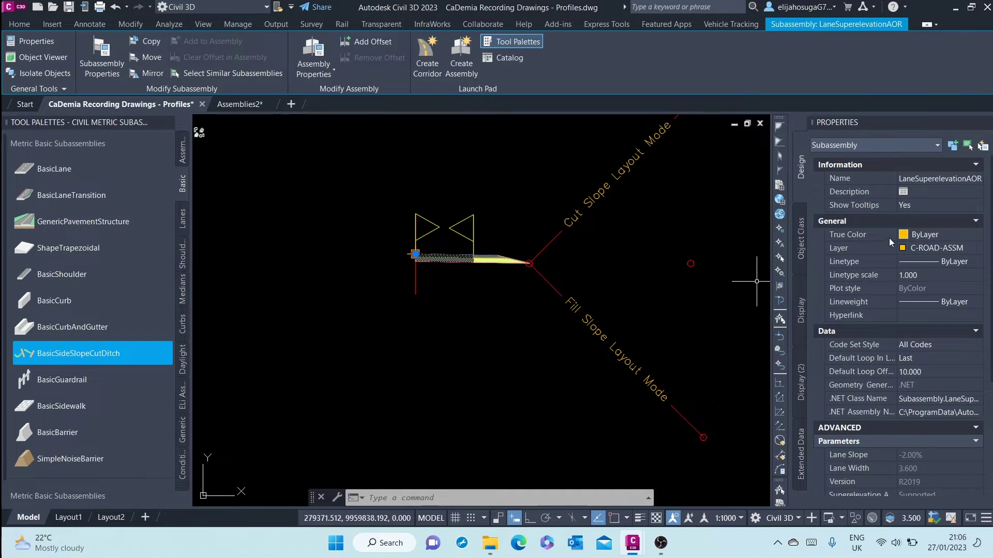
scroll(889, 237, "down", 4)
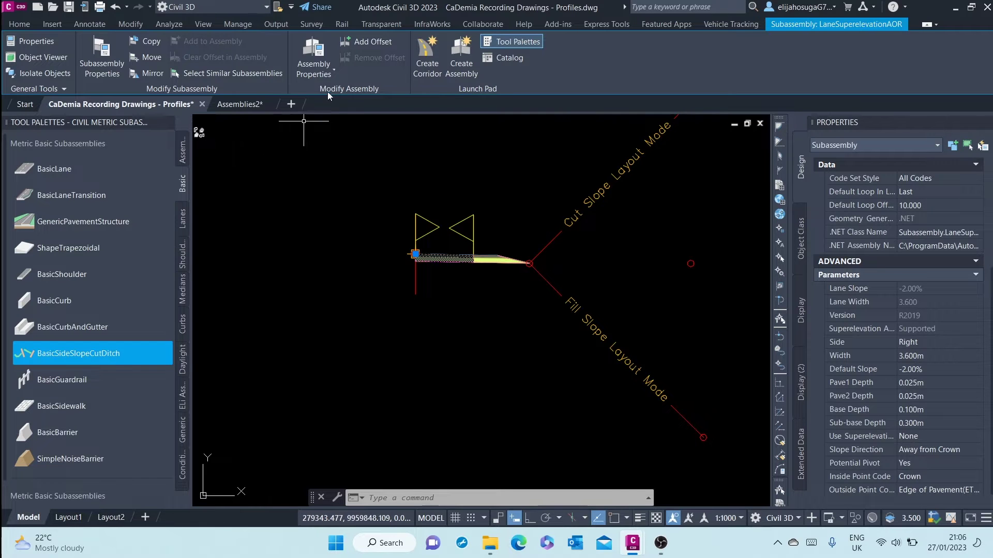
left_click(312, 46)
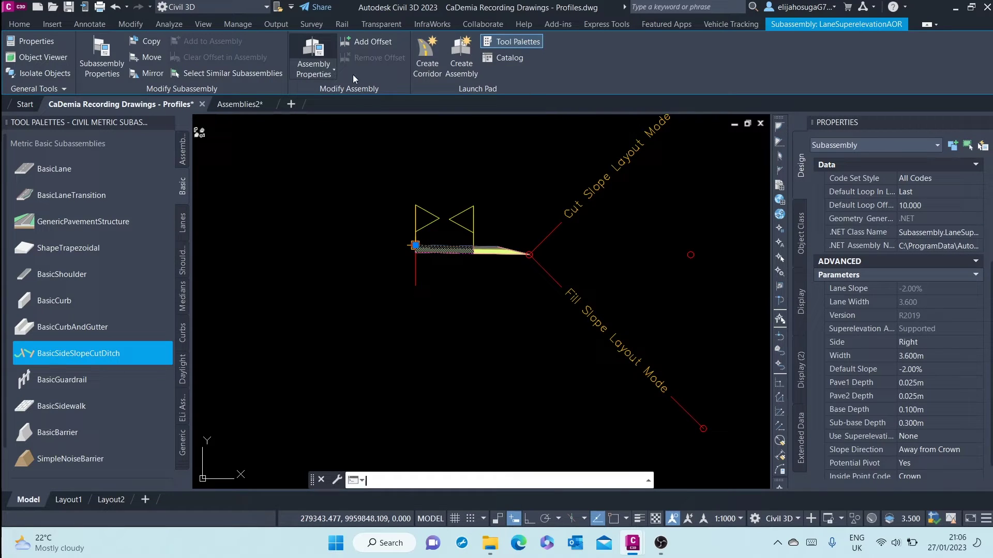
On the Construction tab, set the LaneSuperelevationAOR Width to 3.500m and close the dialog.
left_click(361, 134)
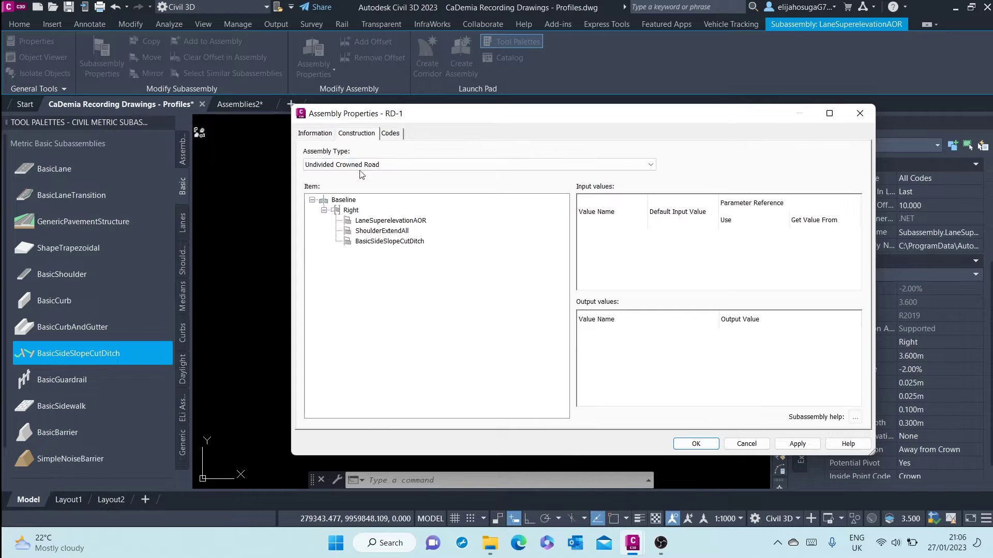
left_click(390, 221)
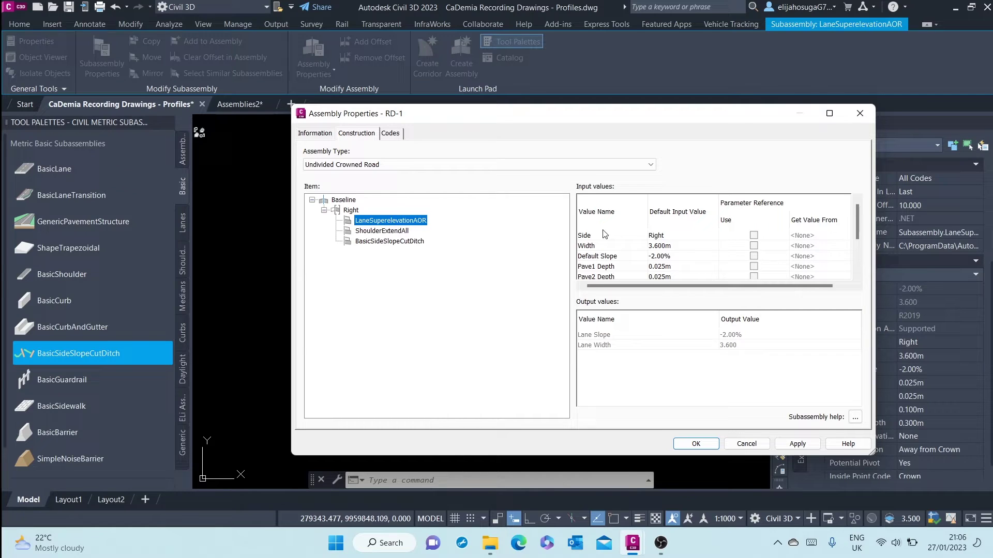
double_click(663, 246)
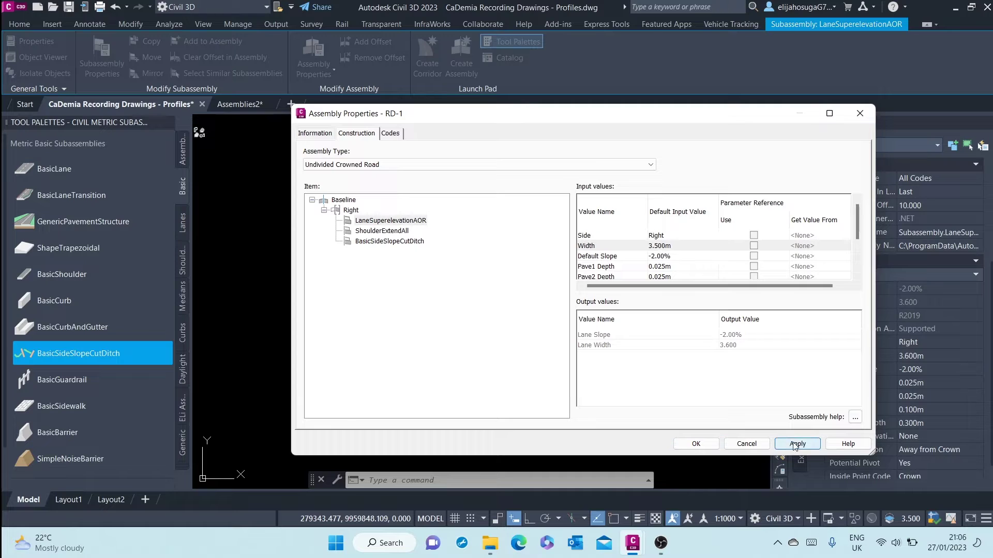
left_click(699, 443)
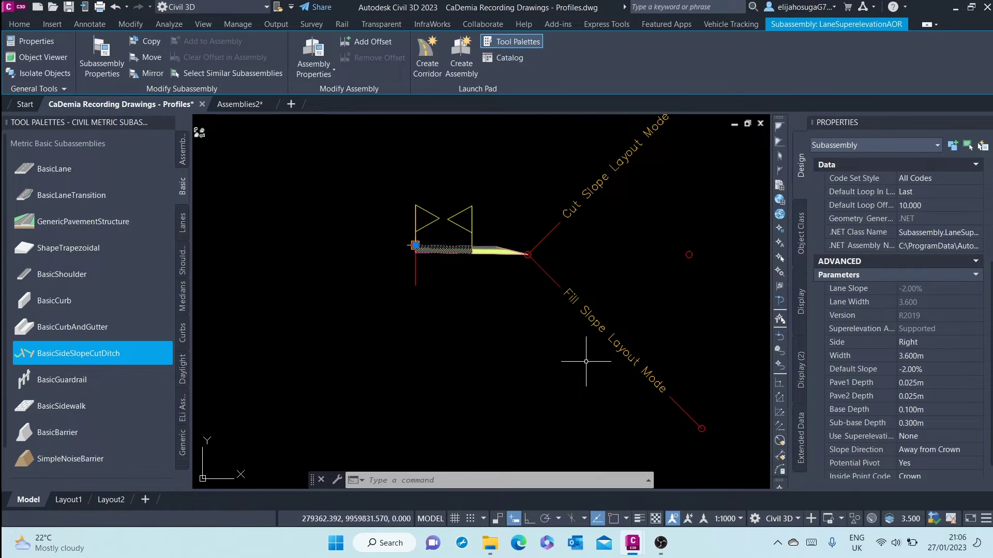
key("Escape")
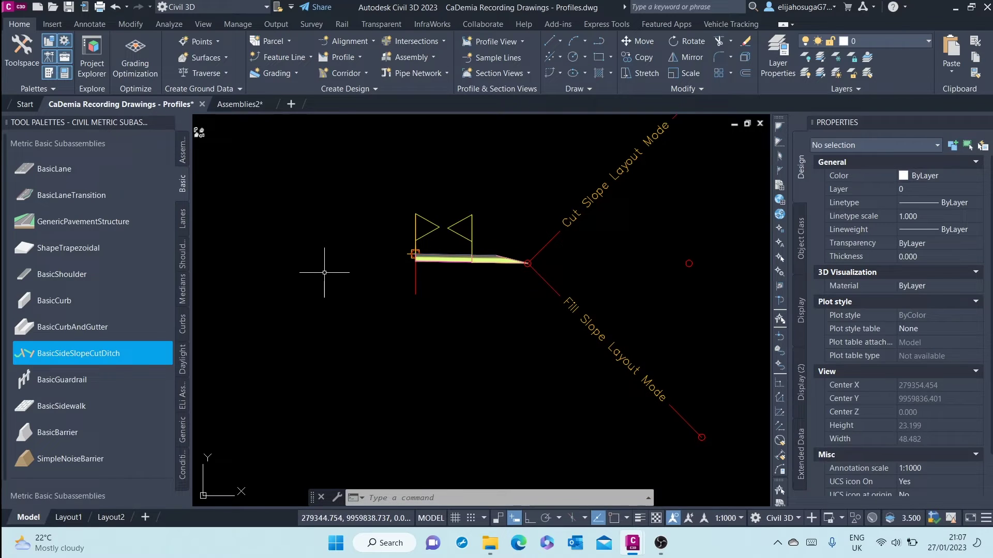
Crossing-select the right-side lane, shoulder and ditch subassemblies and start the Mirror command.
left_click(539, 294)
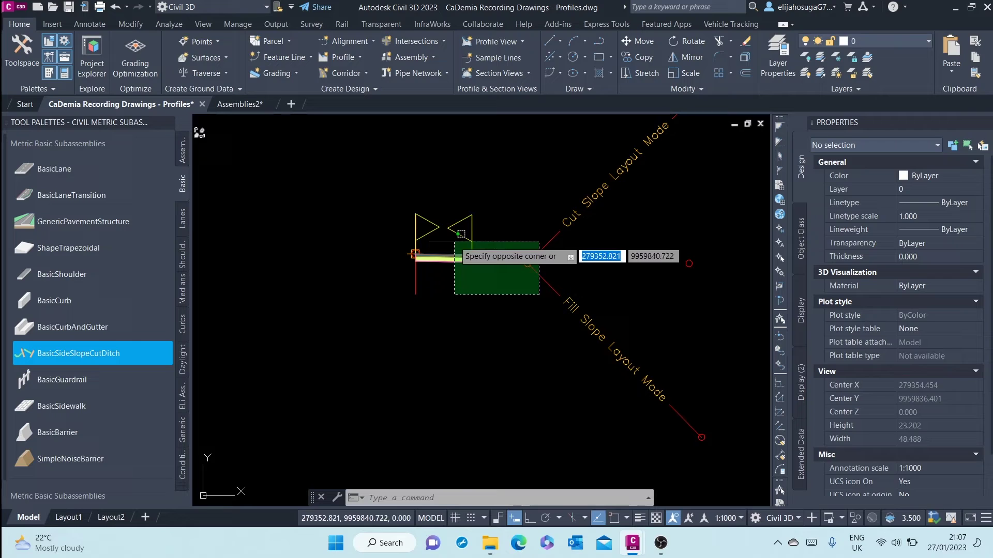
left_click(414, 254)
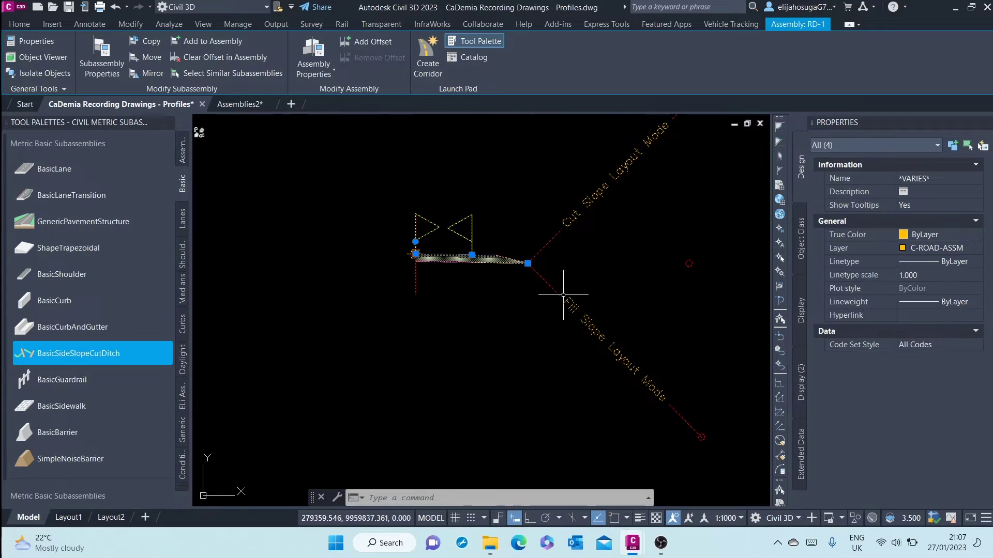
left_click(547, 321)
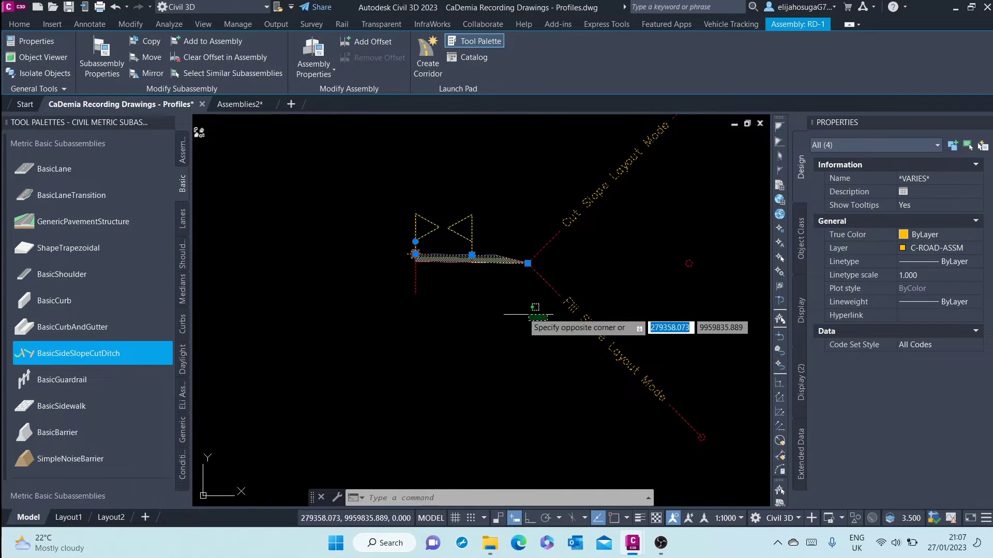
left_click(479, 283)
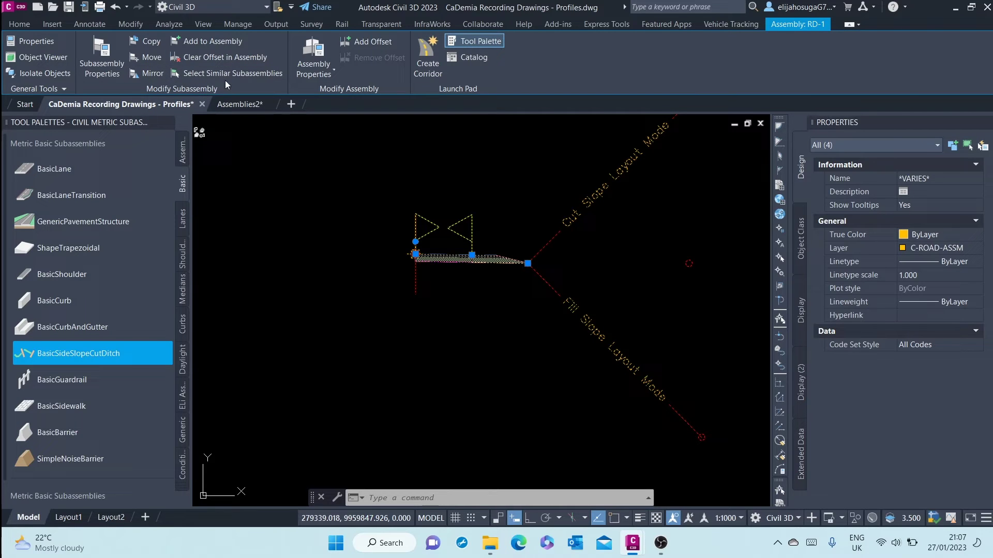
left_click(153, 76)
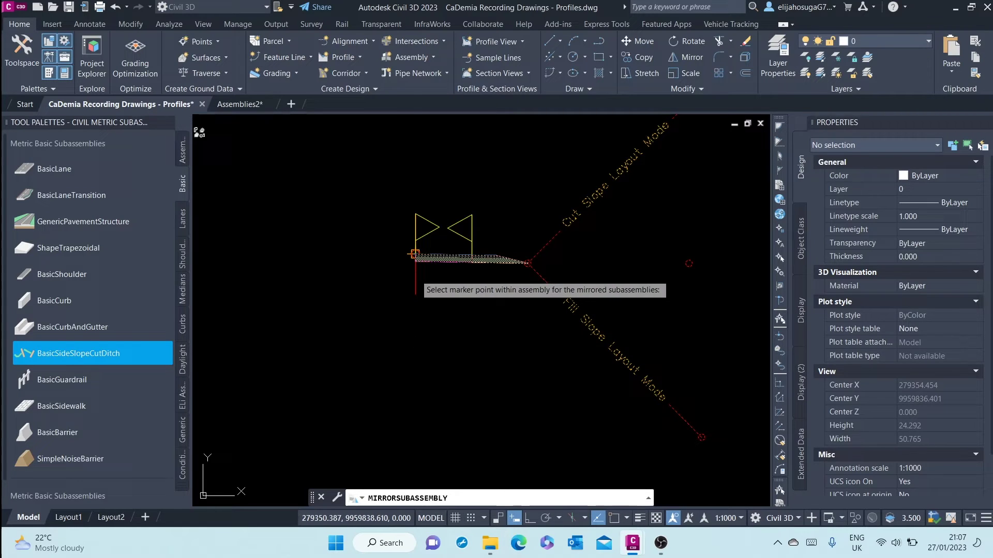
Pick the RD-1 baseline marker to mirror the lane, shoulder and ditch to the left side.
left_click(414, 278)
scroll(409, 342, "down", 5)
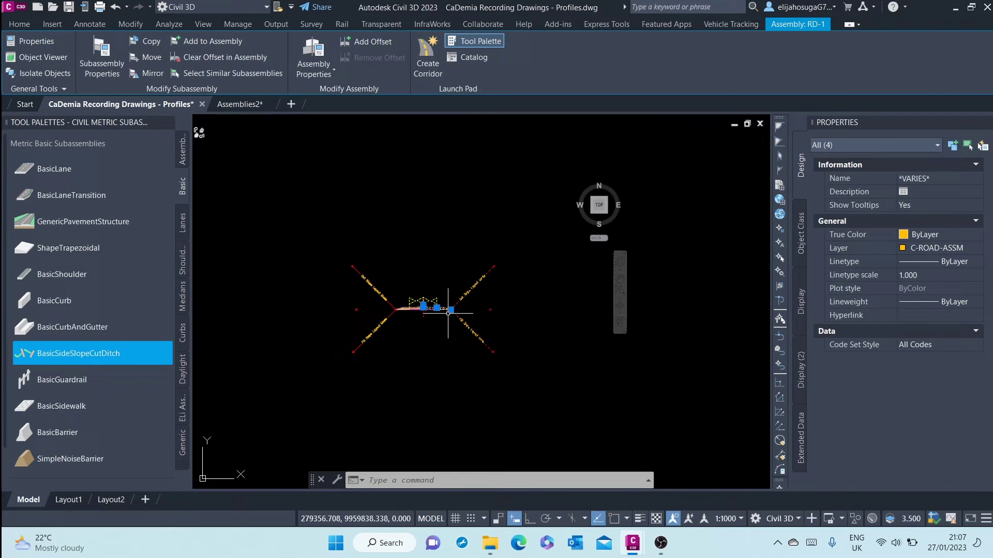
key("Escape")
scroll(417, 308, "up", 6)
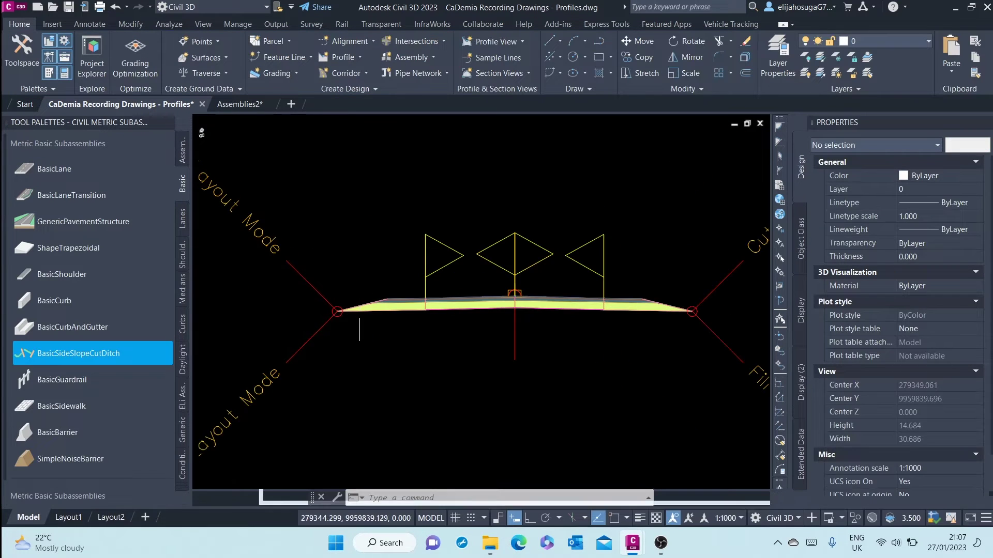
scroll(359, 329, "down", 6)
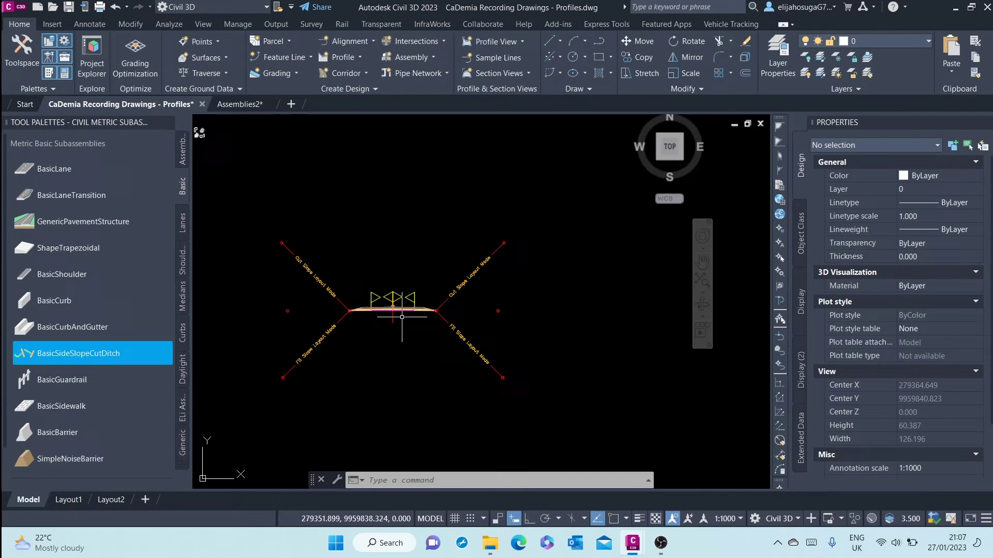
scroll(402, 317, "up", 6)
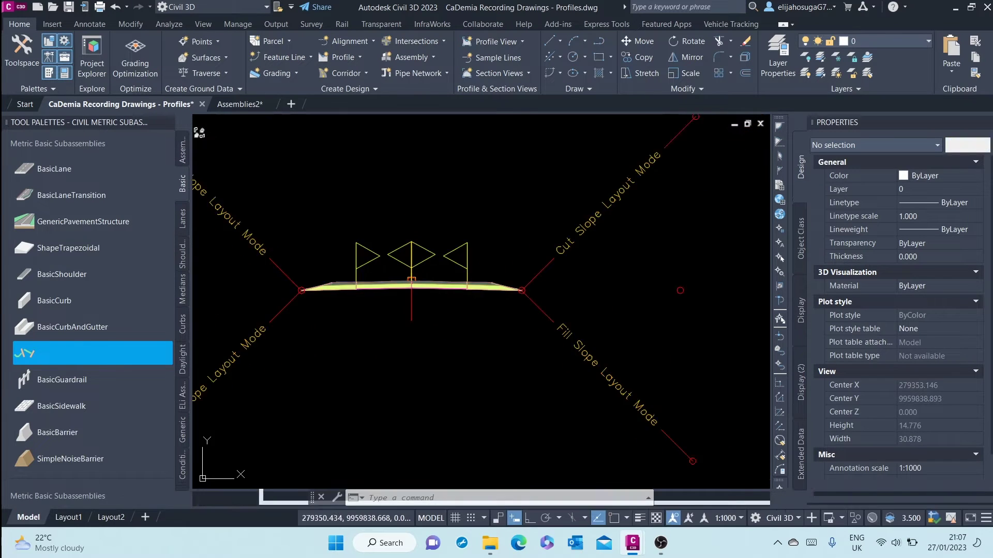
scroll(423, 335, "down", 6)
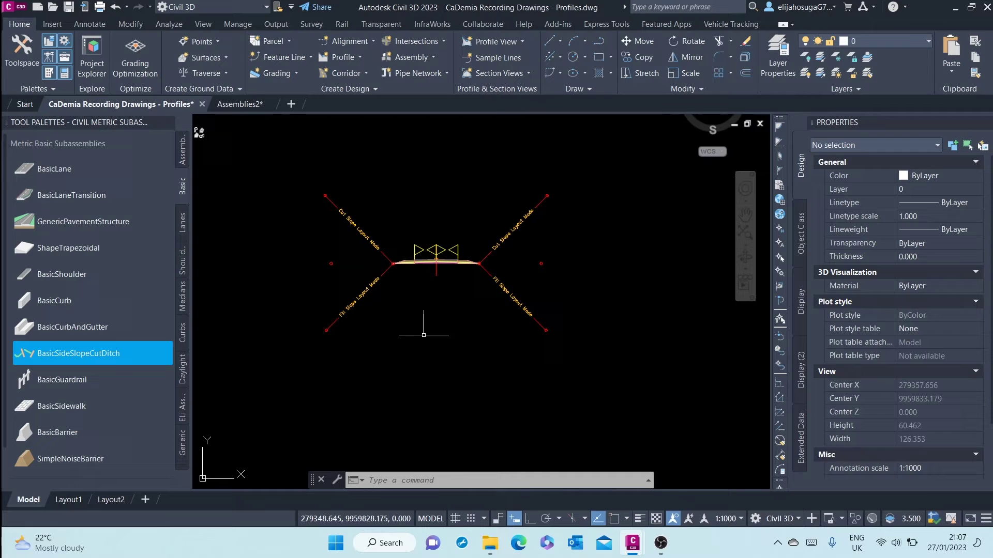
scroll(418, 329, "up", 8)
scroll(439, 286, "down", 4)
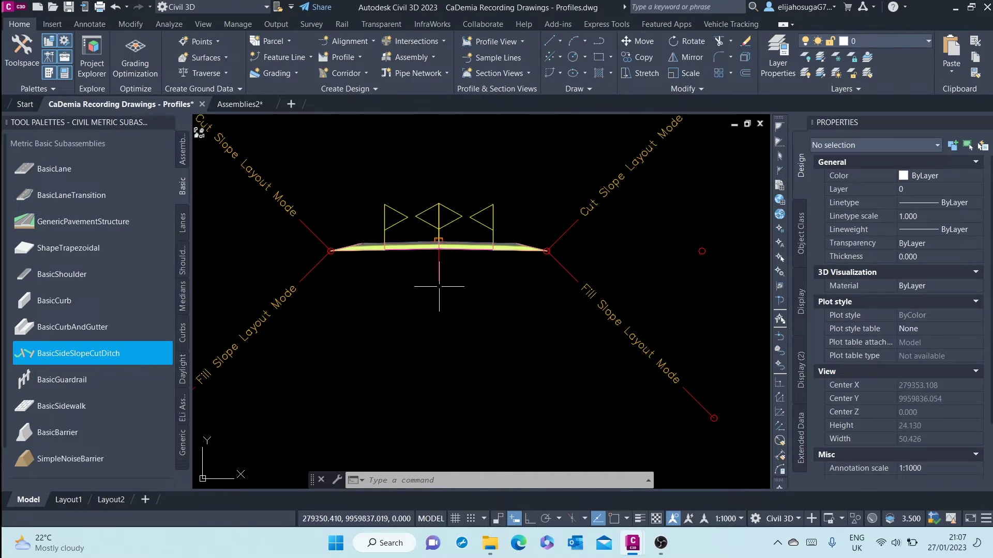
scroll(439, 273, "down", 4)
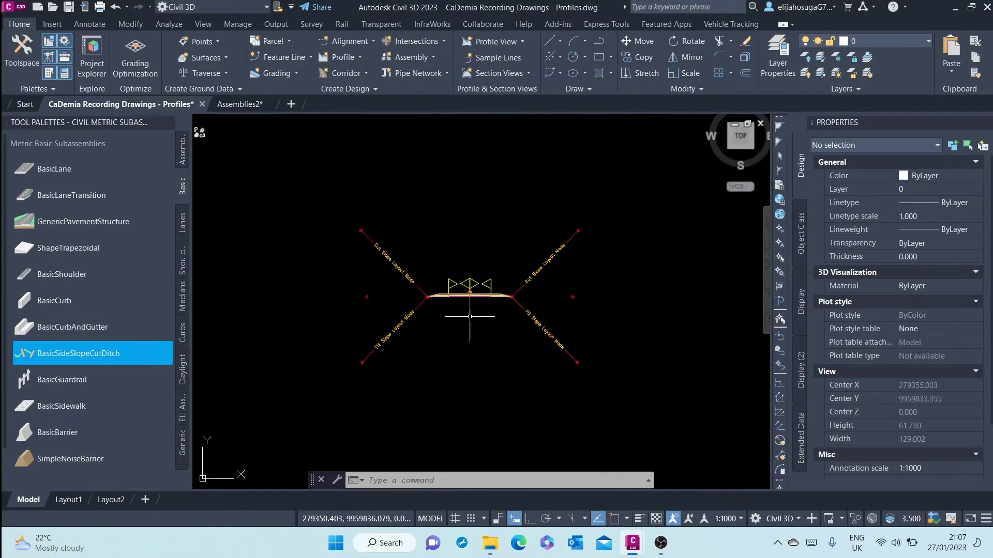
scroll(465, 280, "up", 6)
scroll(481, 282, "down", 1)
Select the LaneSuperelevationAOR lane through selection cycling to show its 3.500 width.
scroll(482, 282, "down", 2)
left_click(480, 279)
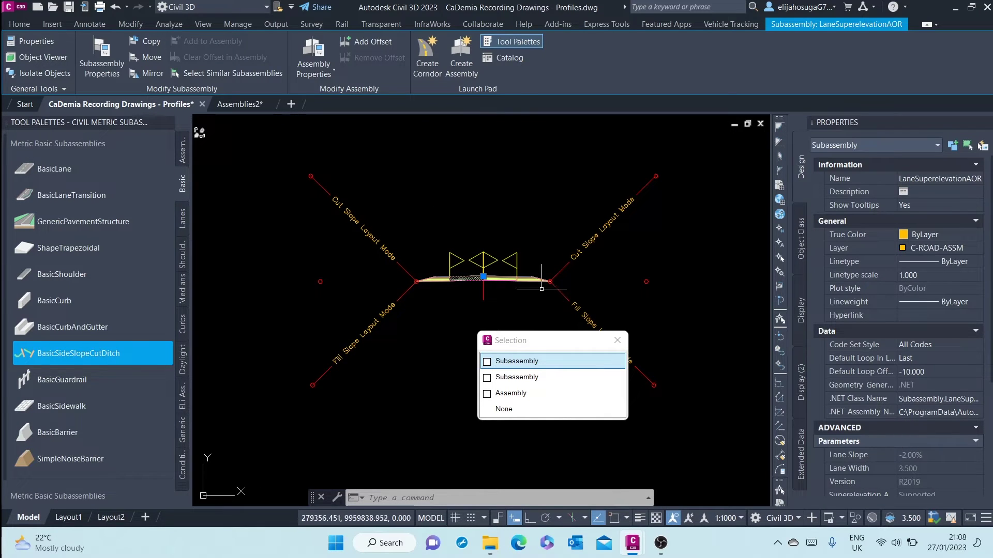
left_click(517, 361)
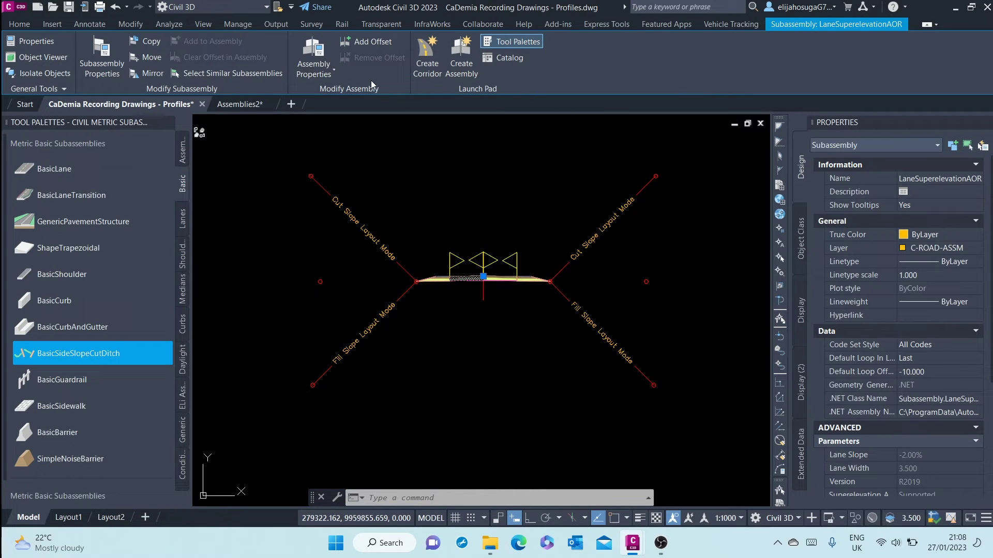
Open the RD-1 Assembly Properties from the Modify Assembly panel.
left_click(313, 54)
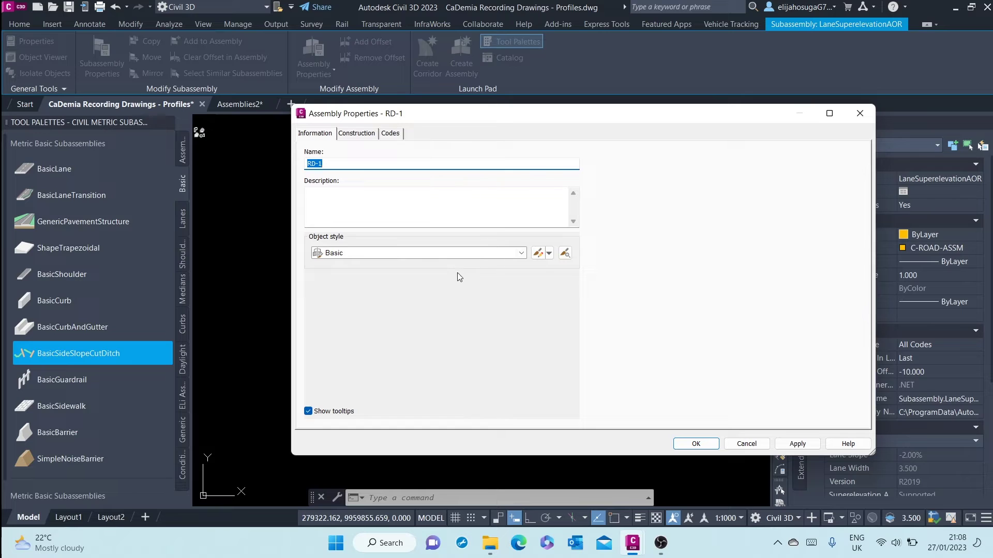
Copy the Basic assembly style, rename the copy Rd-1, and view its Marker settings.
left_click(549, 254)
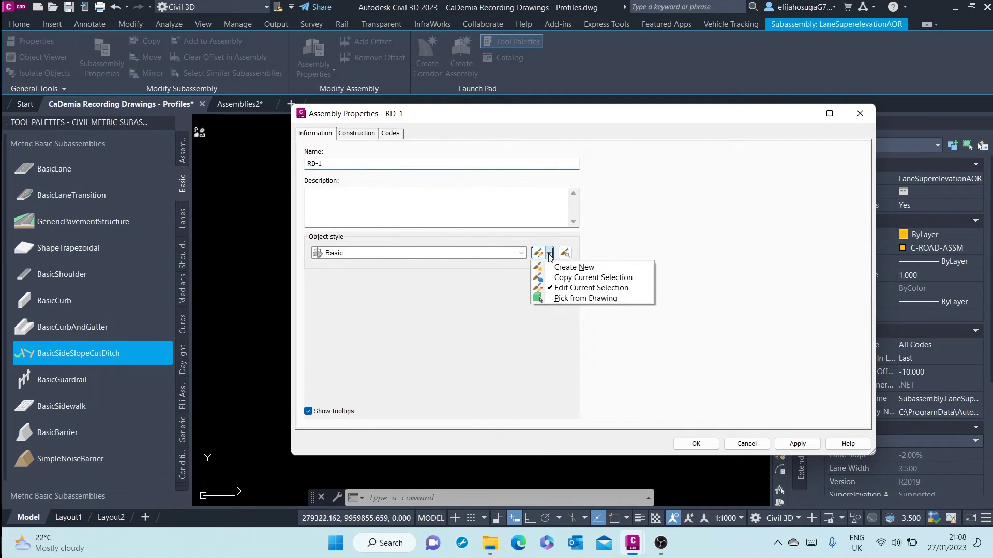
left_click(578, 282)
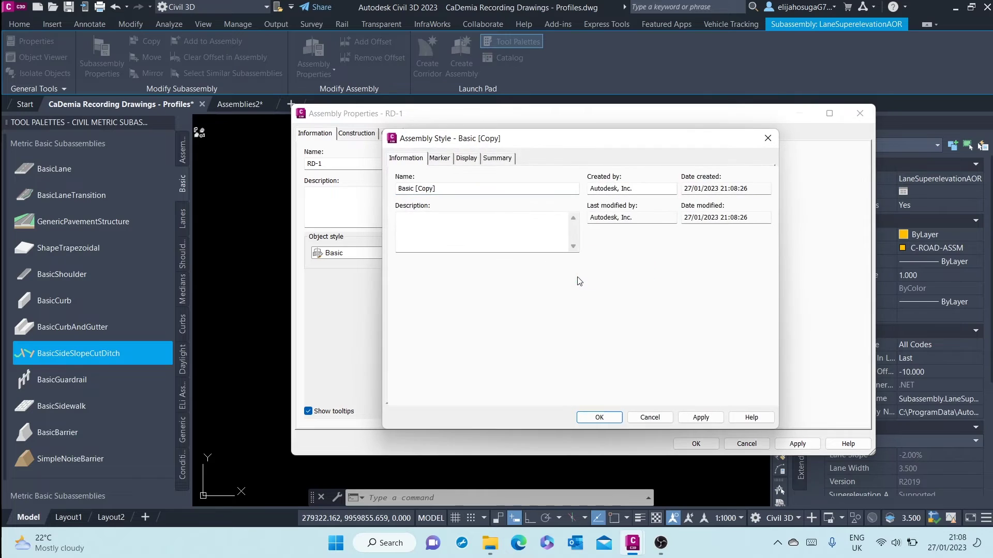
left_click_drag(452, 187, 365, 185)
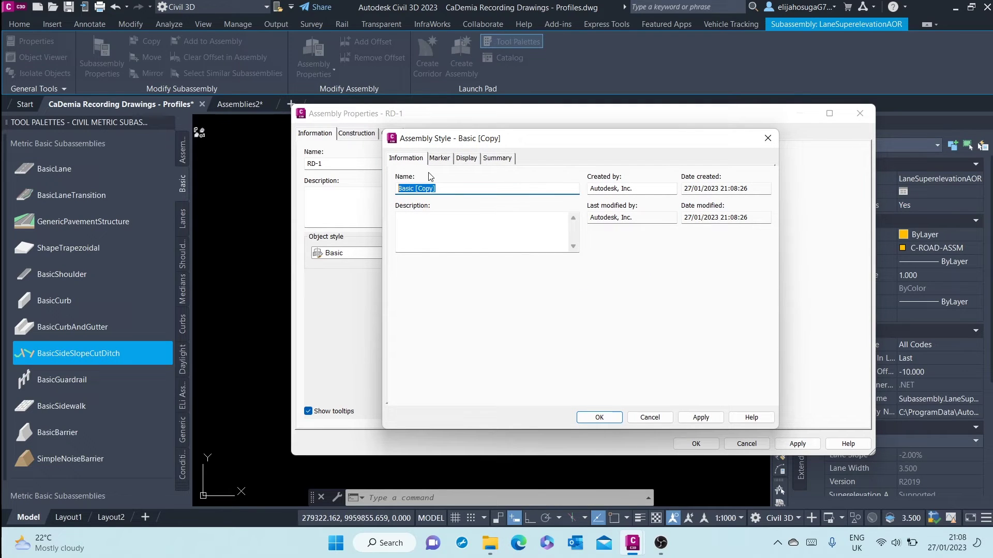
type("Rd-1")
left_click(440, 158)
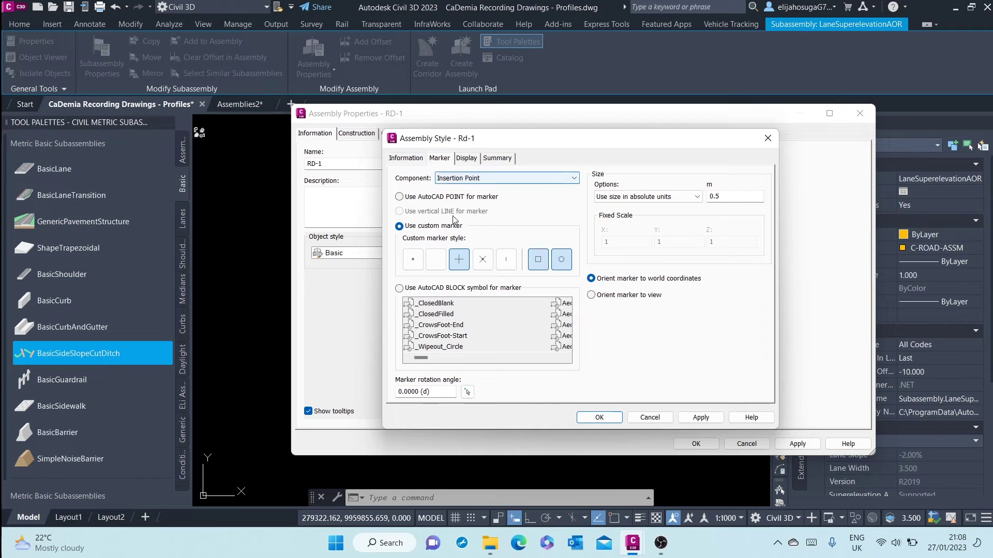
On the Display tab, make the Rd-1 Baseline green and the Baseline Point cyan.
left_click(470, 161)
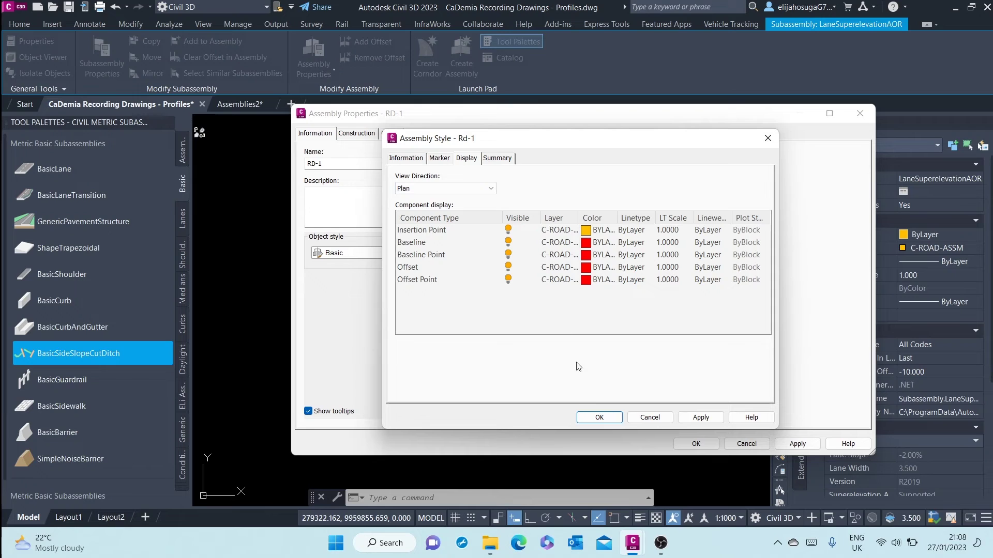
left_click(588, 245)
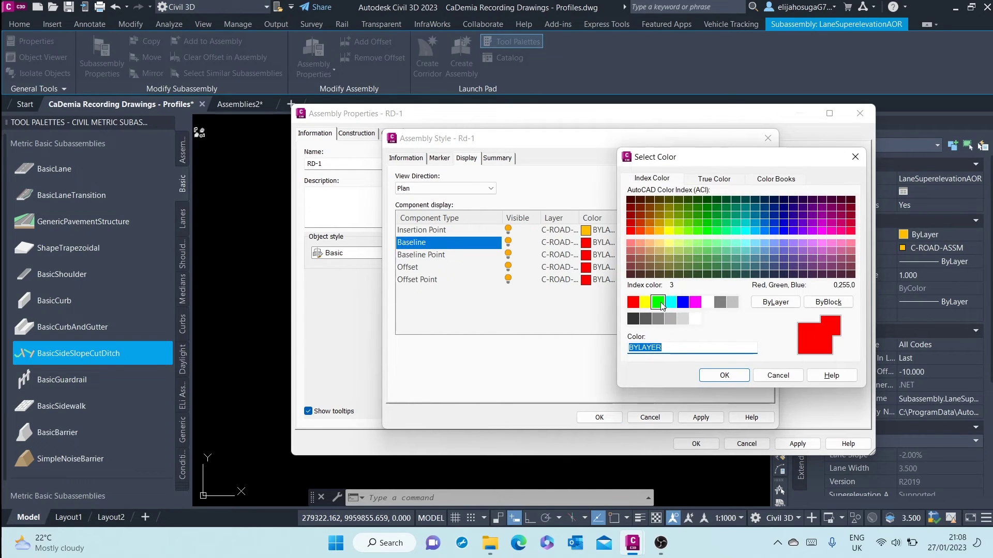
left_click(657, 302)
left_click(708, 380)
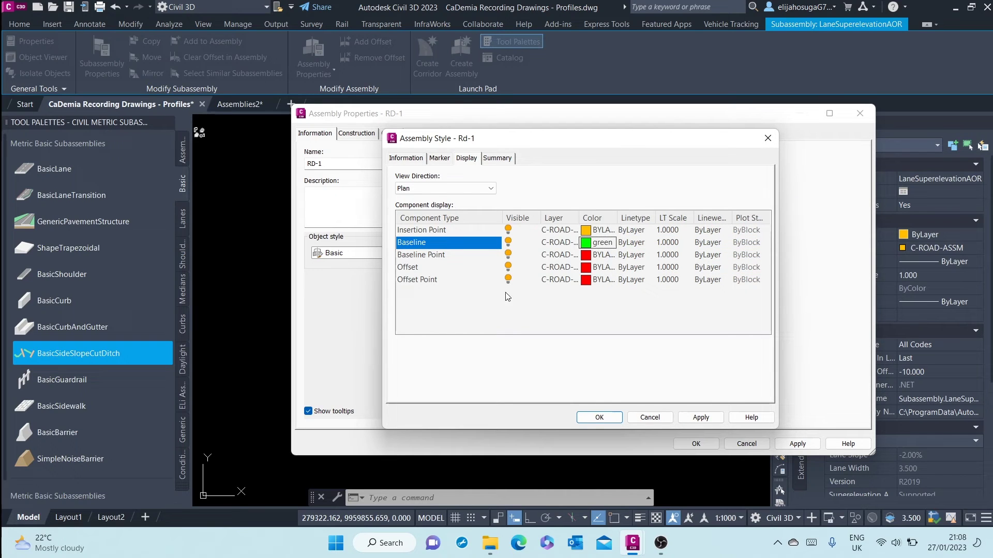
left_click(588, 258)
left_click(670, 302)
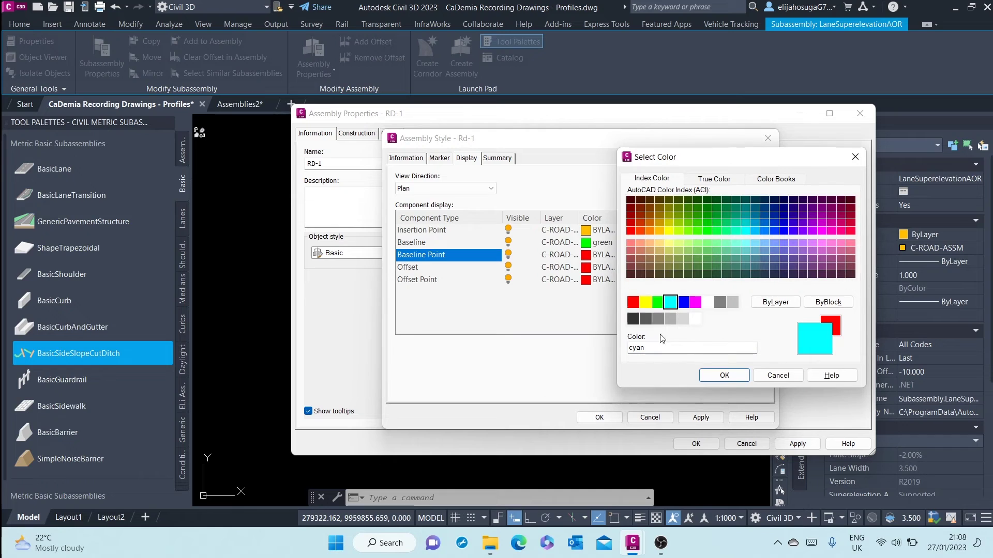
left_click(732, 377)
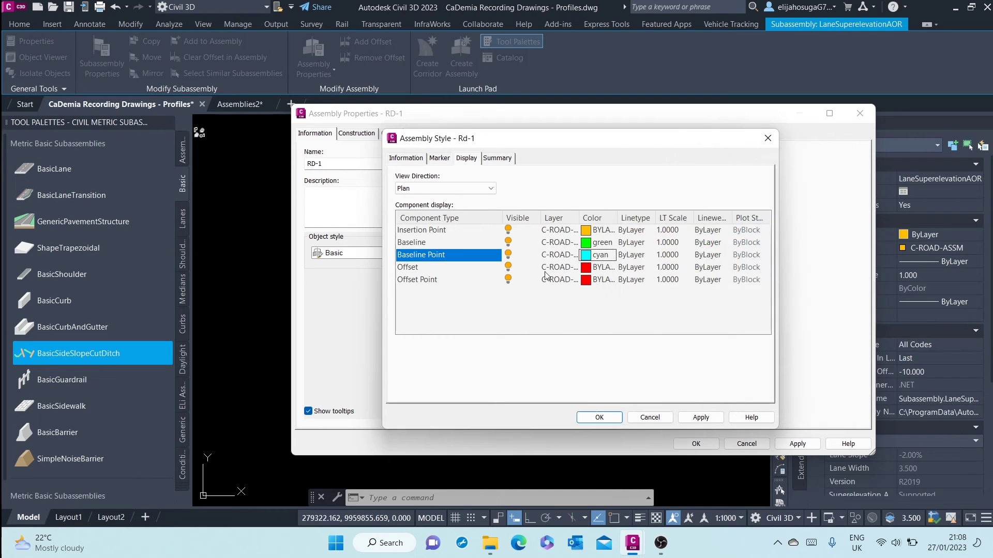
Make Offset and Offset Point green, then apply the Rd-1 style to RD-1.
left_click(588, 269)
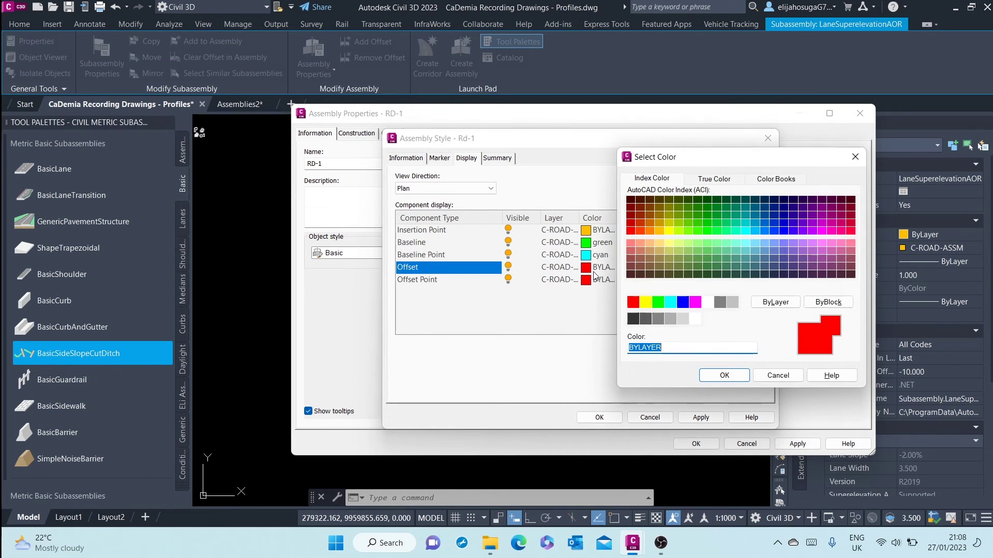
left_click(657, 302)
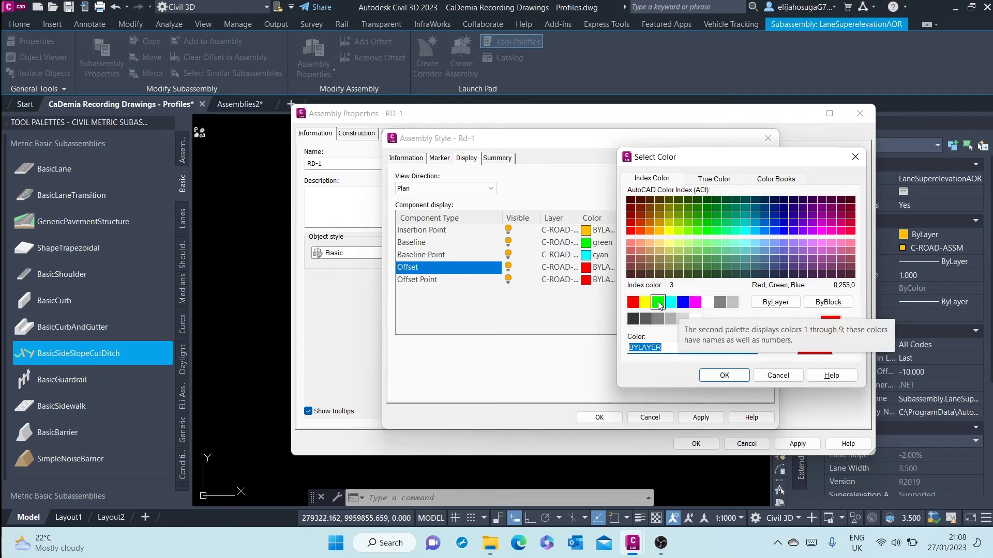
left_click(723, 375)
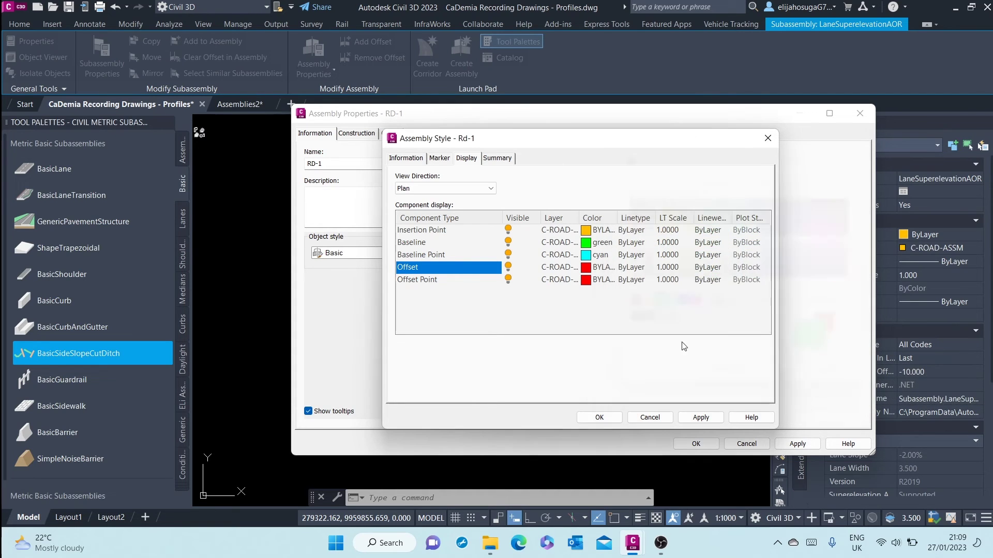
left_click(588, 280)
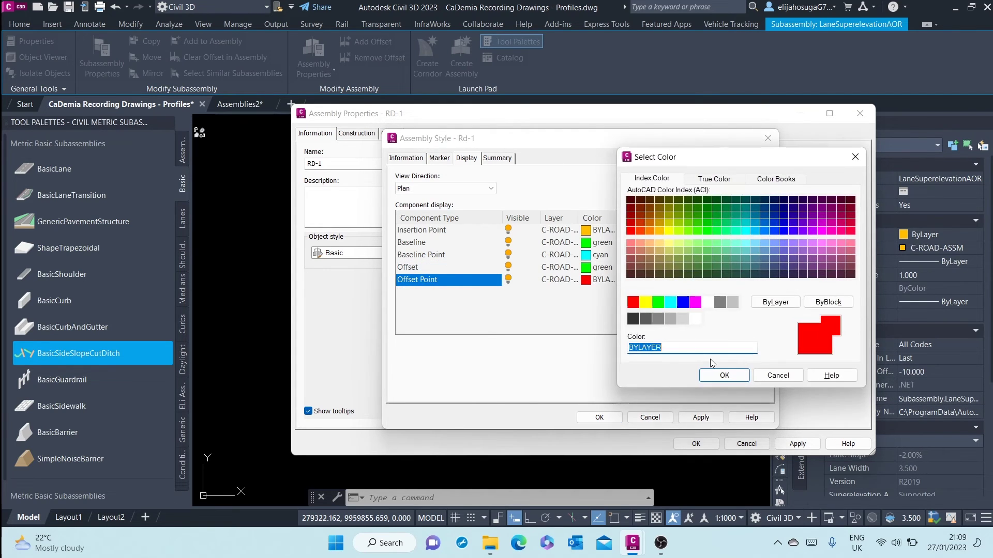
left_click(657, 302)
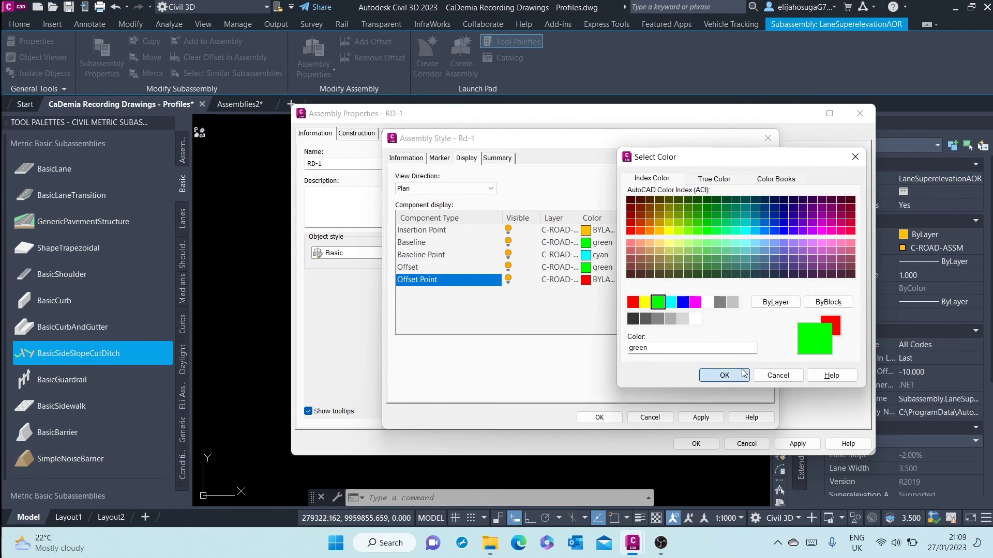
left_click(743, 372)
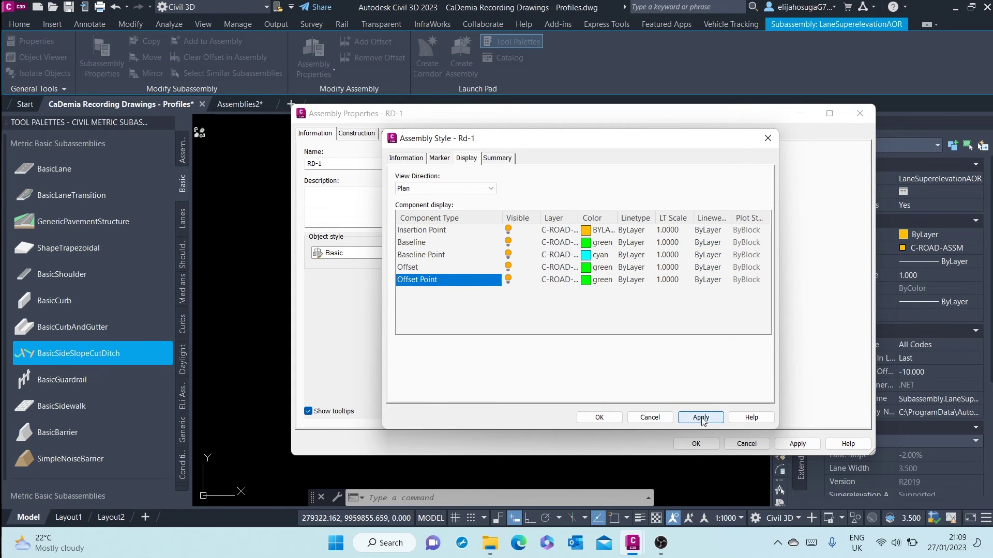
left_click(599, 417)
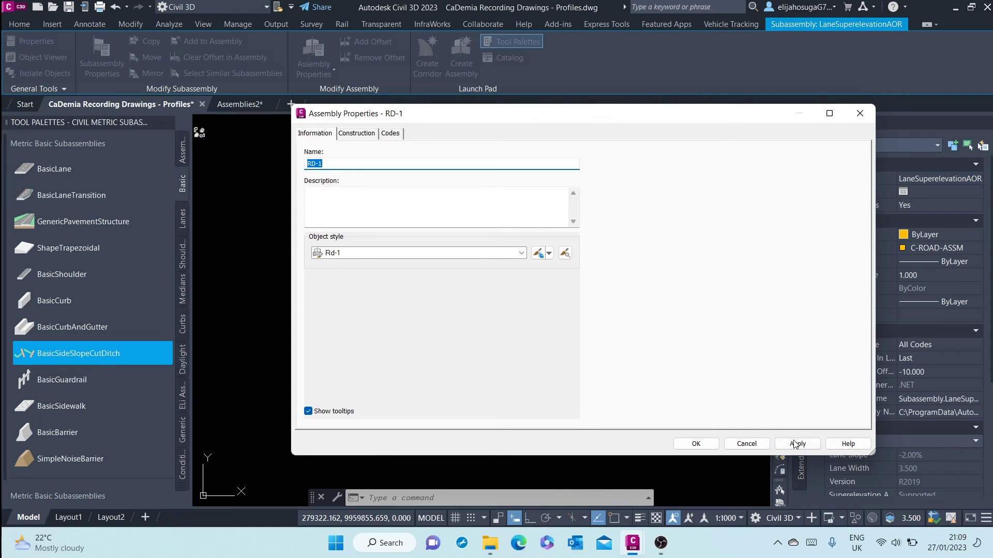
left_click(706, 443)
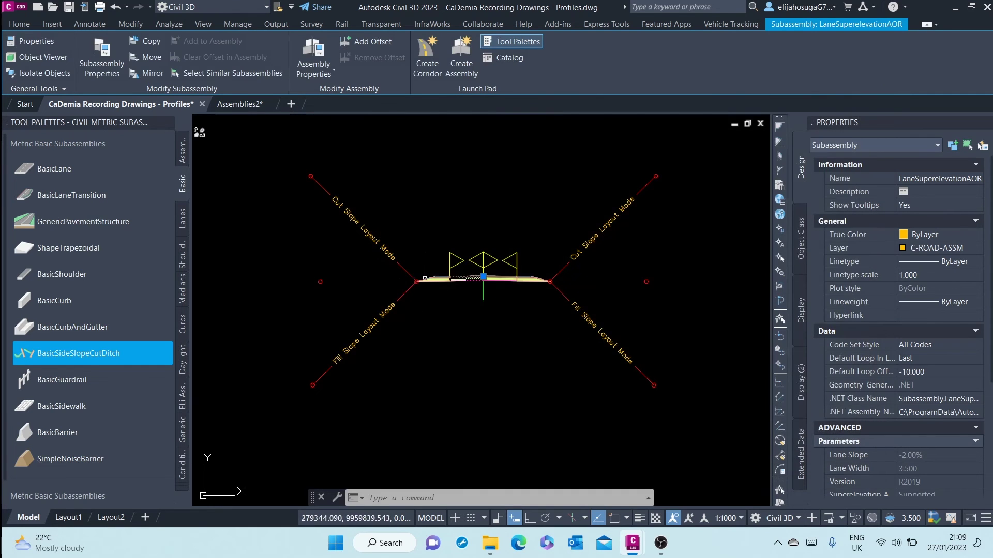
Deselect and zoom to inspect the recoloured two-sided RD-1 assembly, then switch to OBS.
scroll(425, 278, "up", 5)
scroll(568, 302, "down", 2)
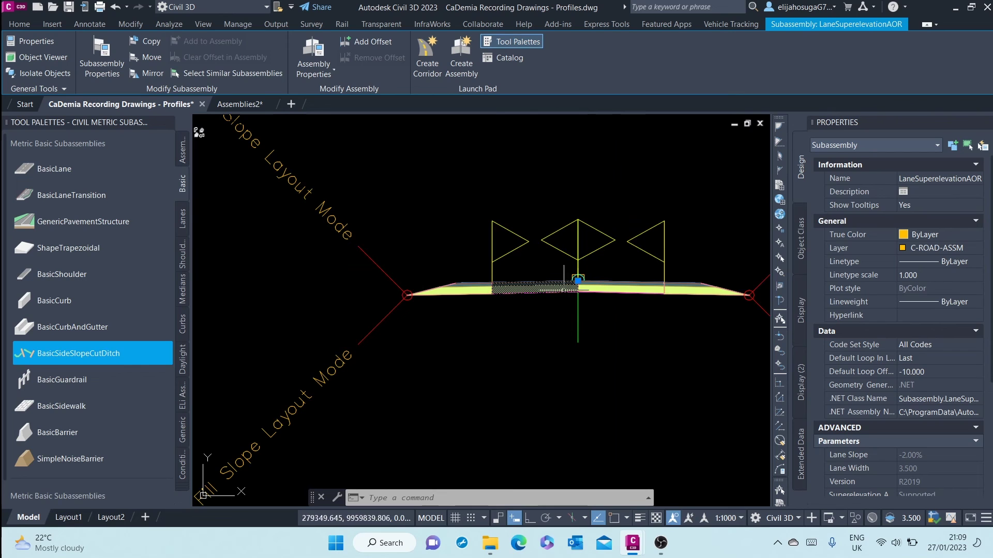
key("Escape")
scroll(579, 315, "up", 2)
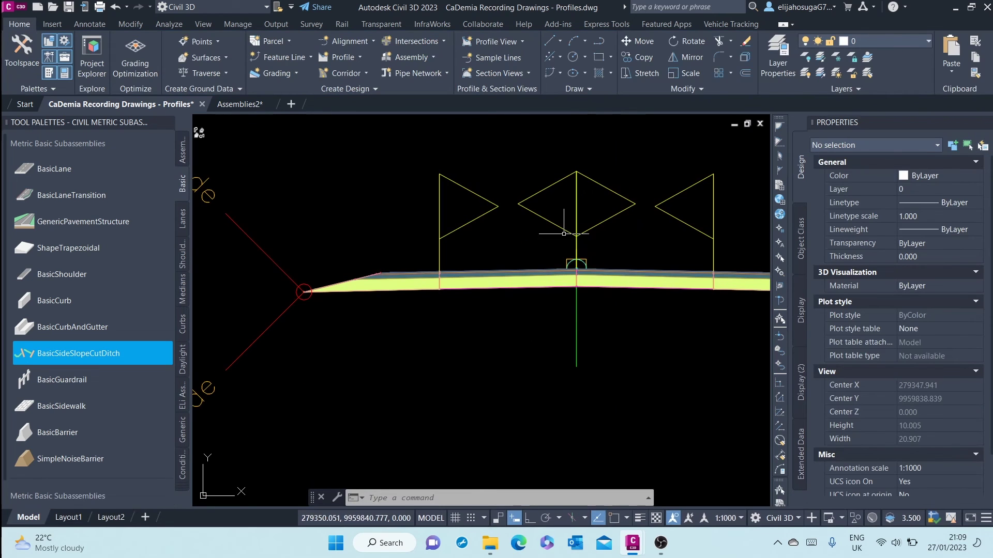
scroll(627, 310, "up", 5)
scroll(627, 306, "down", 3)
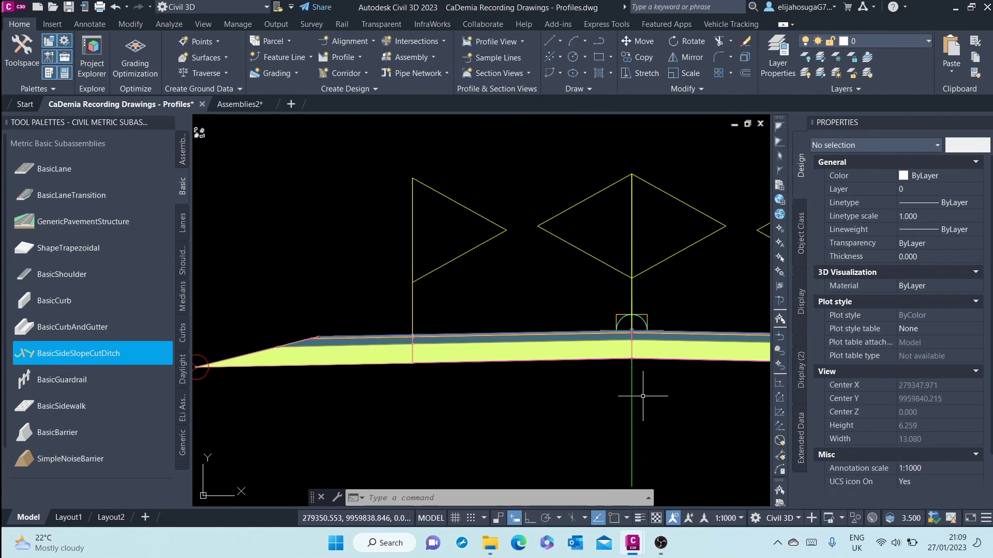
scroll(521, 333, "up", 6)
scroll(486, 352, "down", 8)
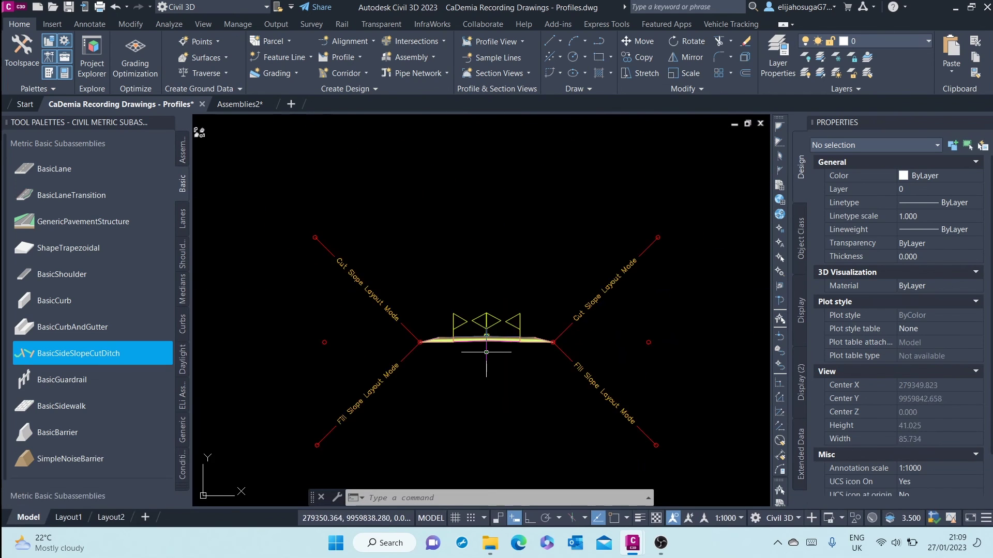
scroll(472, 348, "up", 4)
scroll(483, 344, "down", 8)
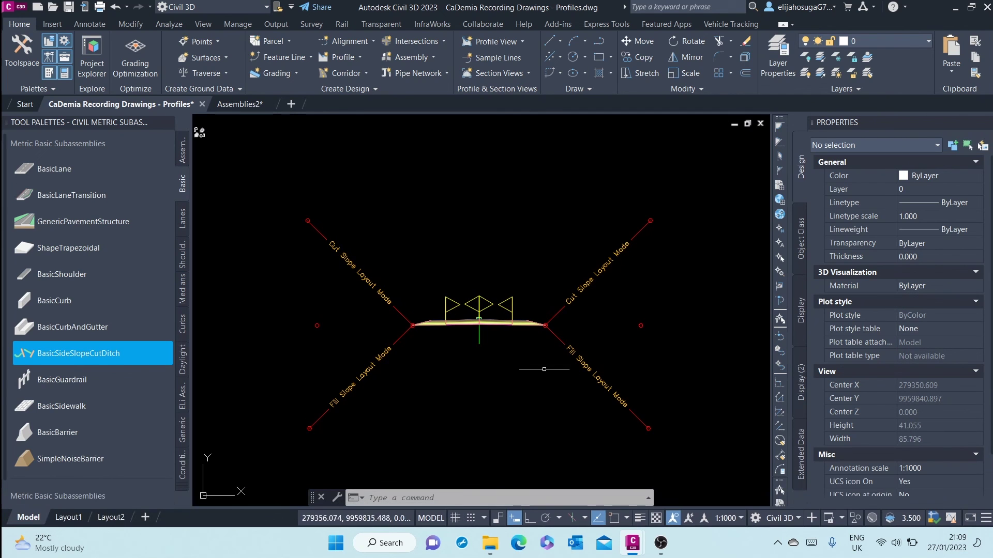
left_click(661, 542)
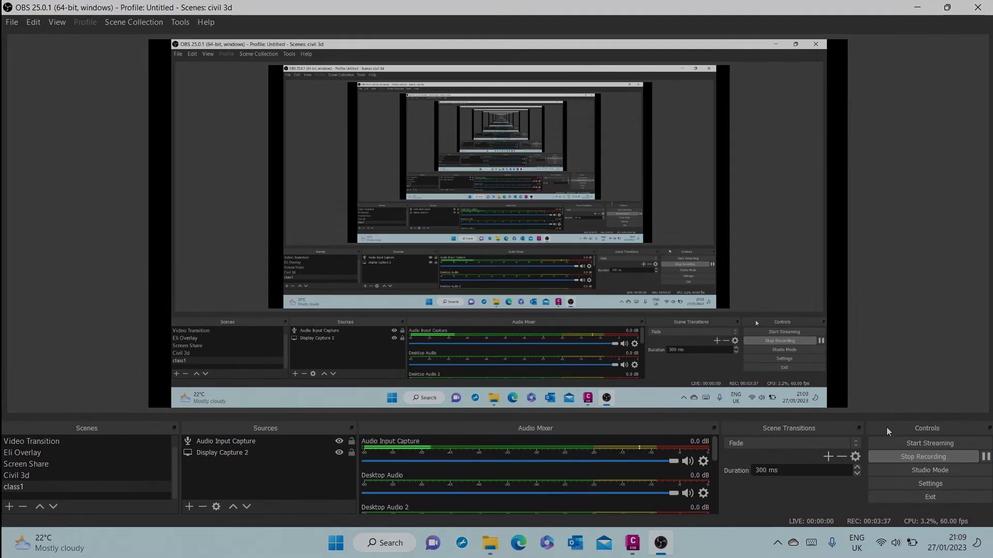